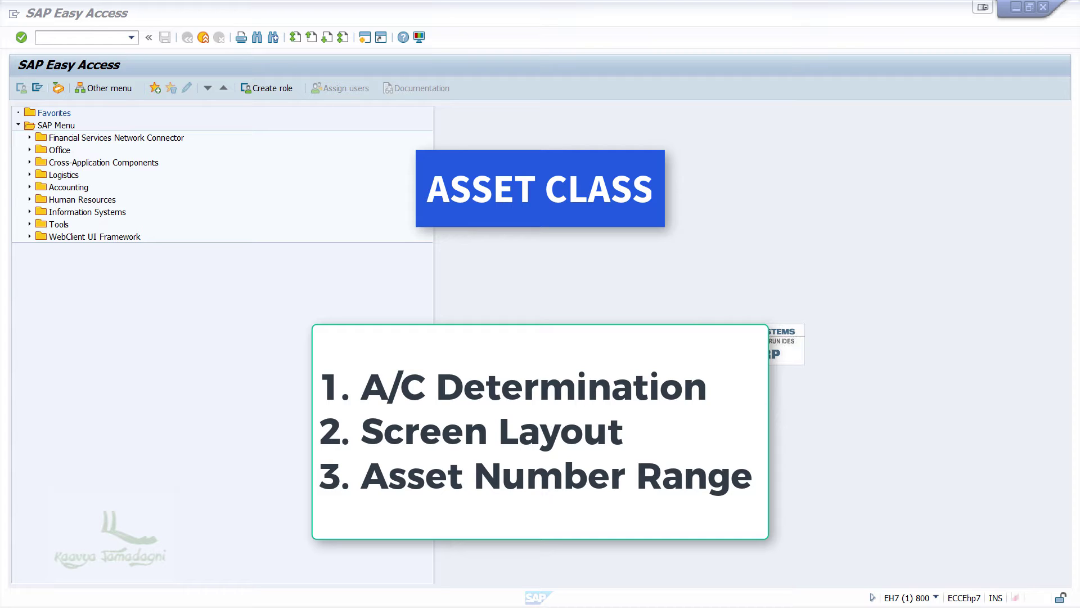
- Launch the SAP Reference IMG via transaction SPRO
{"action": "left_click", "coordinate": [231, 381]}
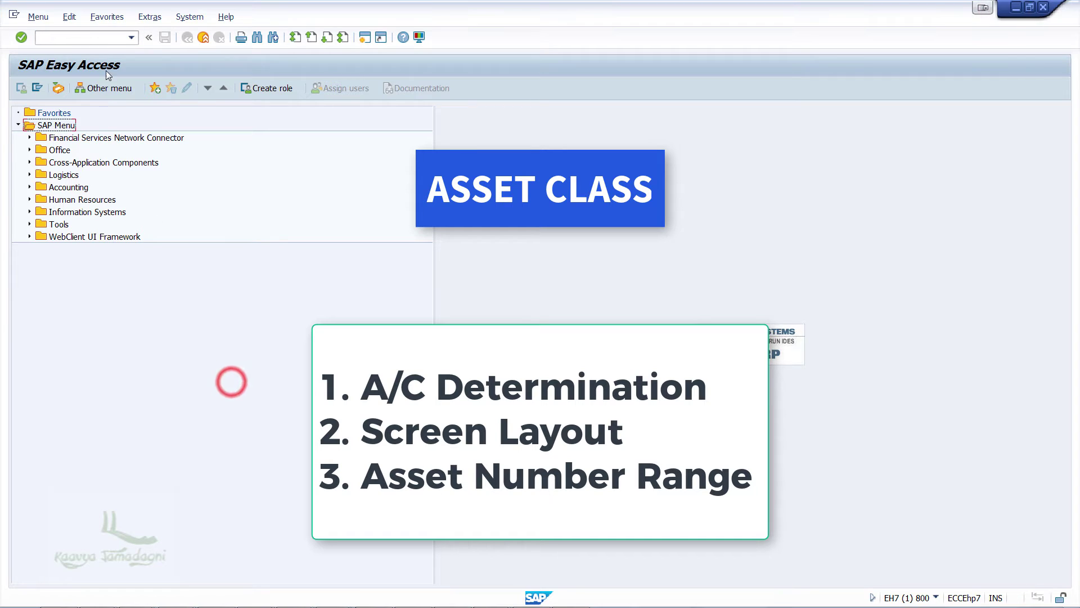
{"action": "left_click", "coordinate": [103, 39]}
{"action": "type", "text": "spro"}
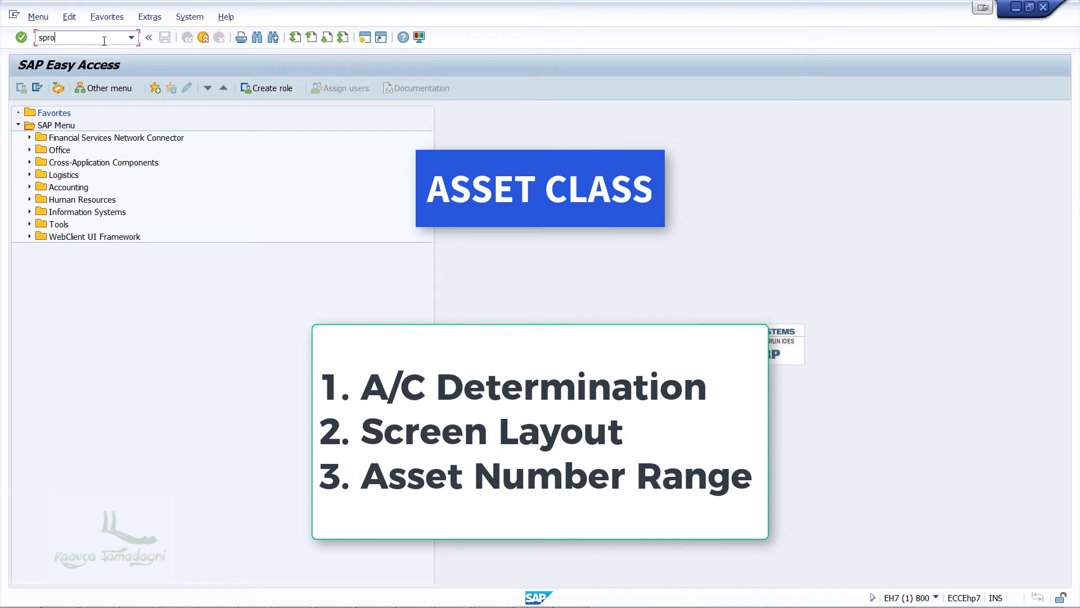
{"action": "key", "text": "Return"}
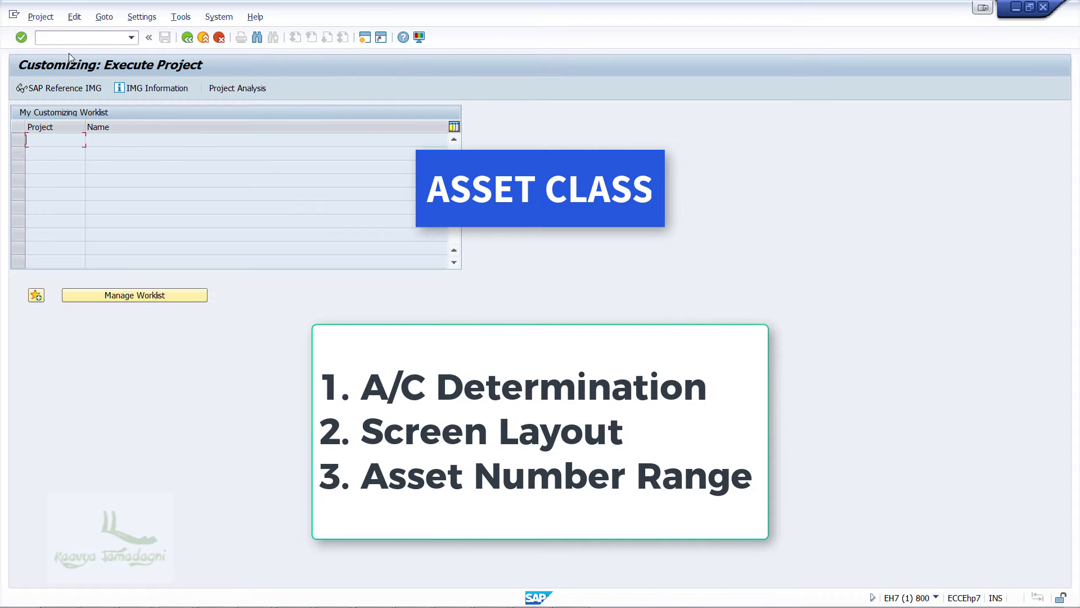
{"action": "left_click", "coordinate": [34, 90]}
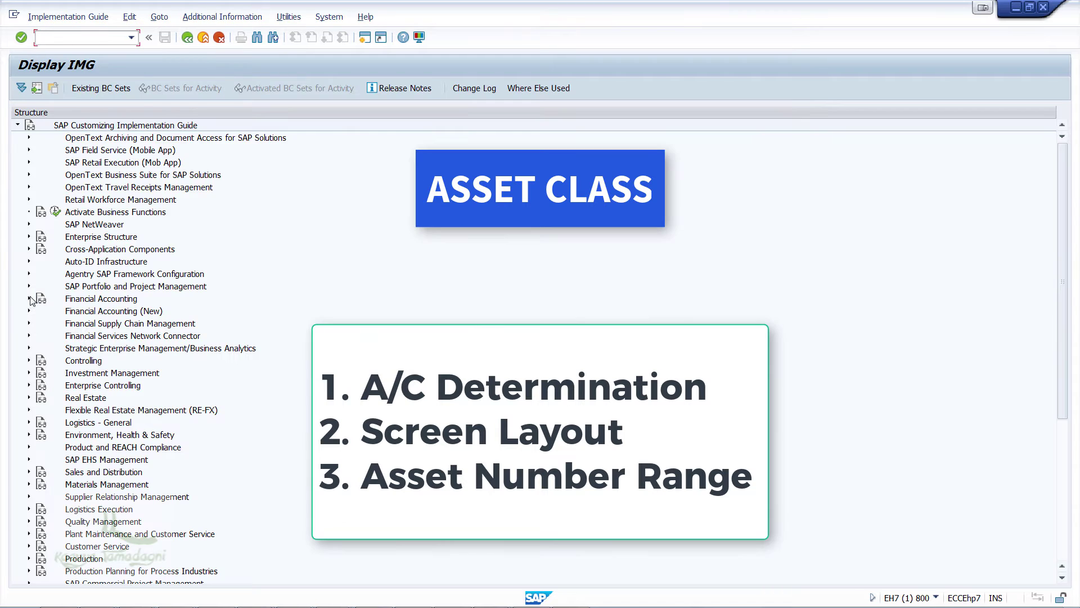
- Under Financial Accounting > Asset Accounting > Organizational Structures > Asset Classes, run Specify Account Determination
{"action": "left_click", "coordinate": [30, 298]}
{"action": "left_click", "coordinate": [35, 387]}
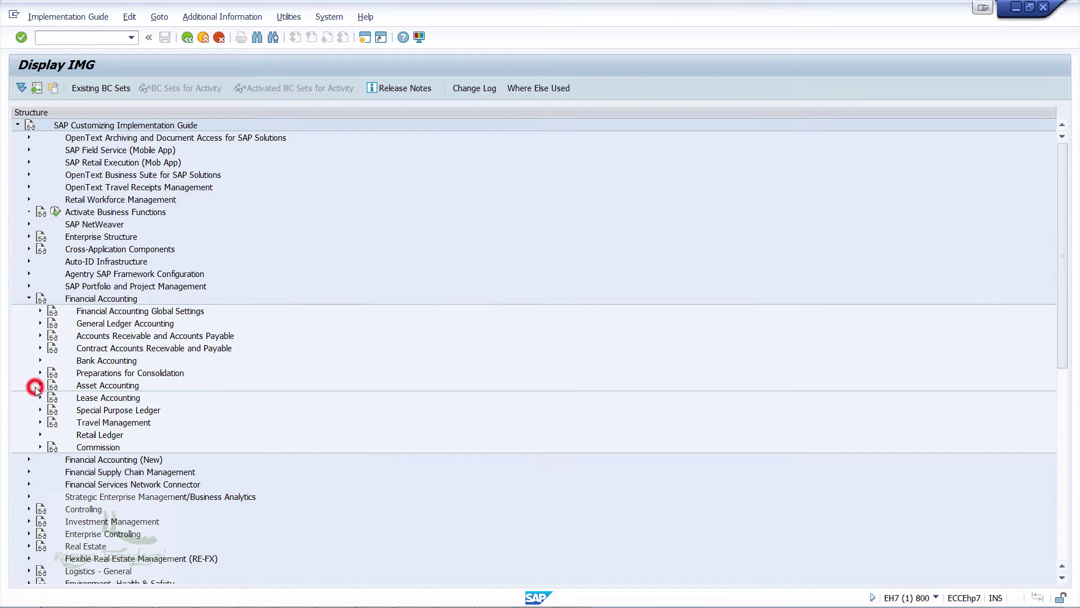
{"action": "left_click", "coordinate": [51, 409]}
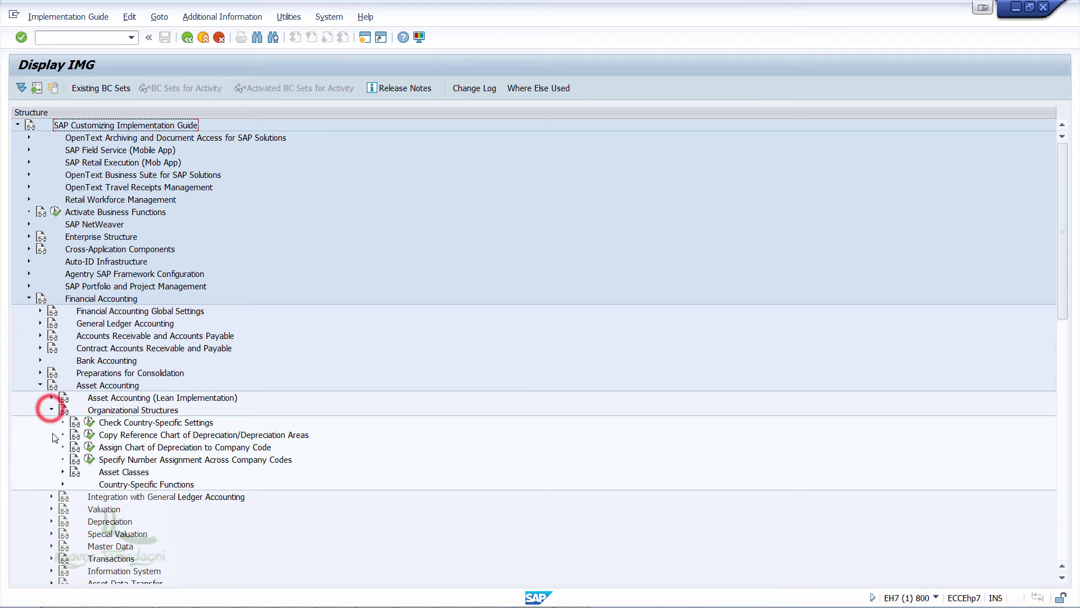
{"action": "left_click", "coordinate": [62, 471]}
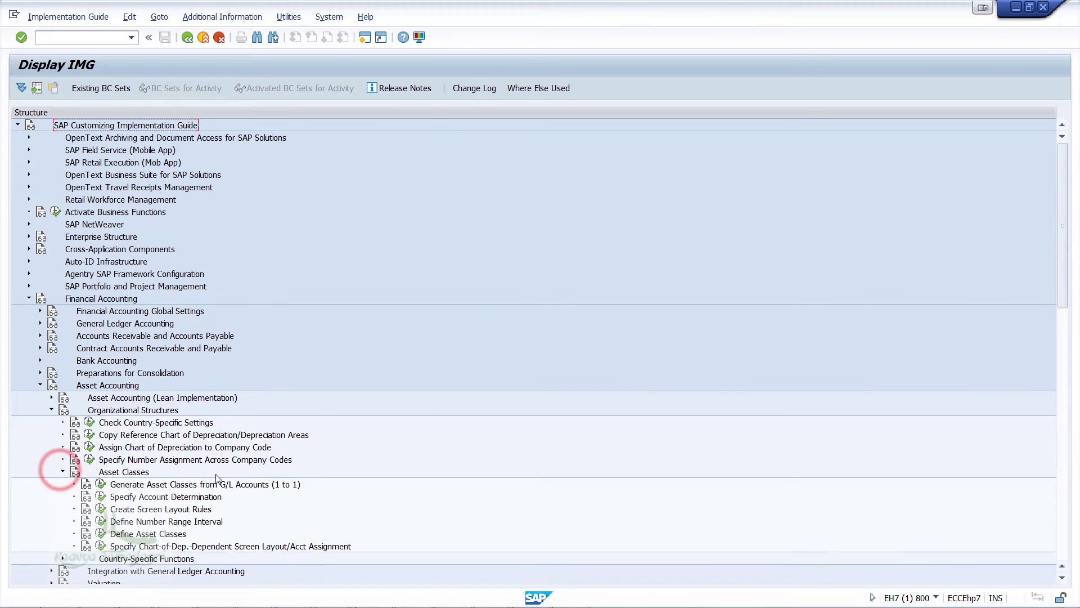
{"action": "left_click", "coordinate": [100, 497]}
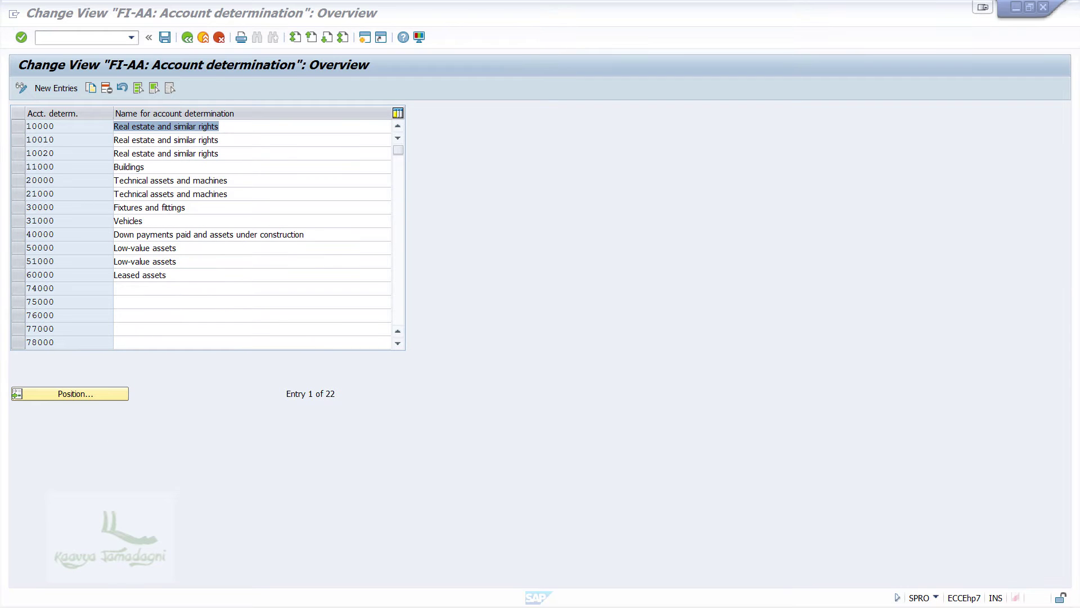
- Create account determination ABCCV named 'ABCC- Vehicles AD', save it to a customizing request, and go back
{"action": "left_click", "coordinate": [54, 88]}
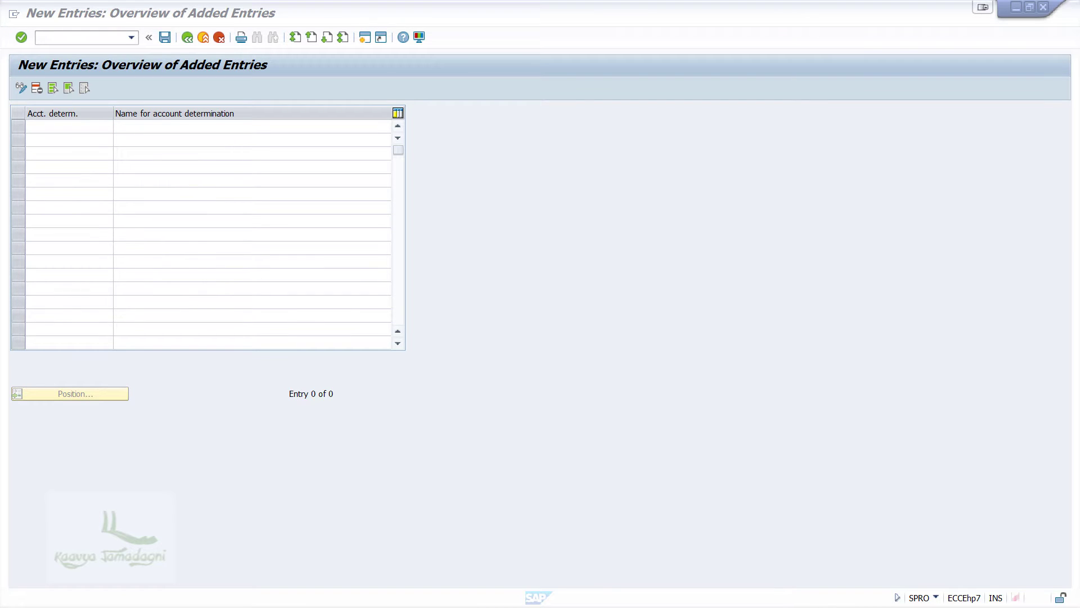
{"action": "left_click", "coordinate": [63, 128]}
{"action": "type", "text": "AB"}
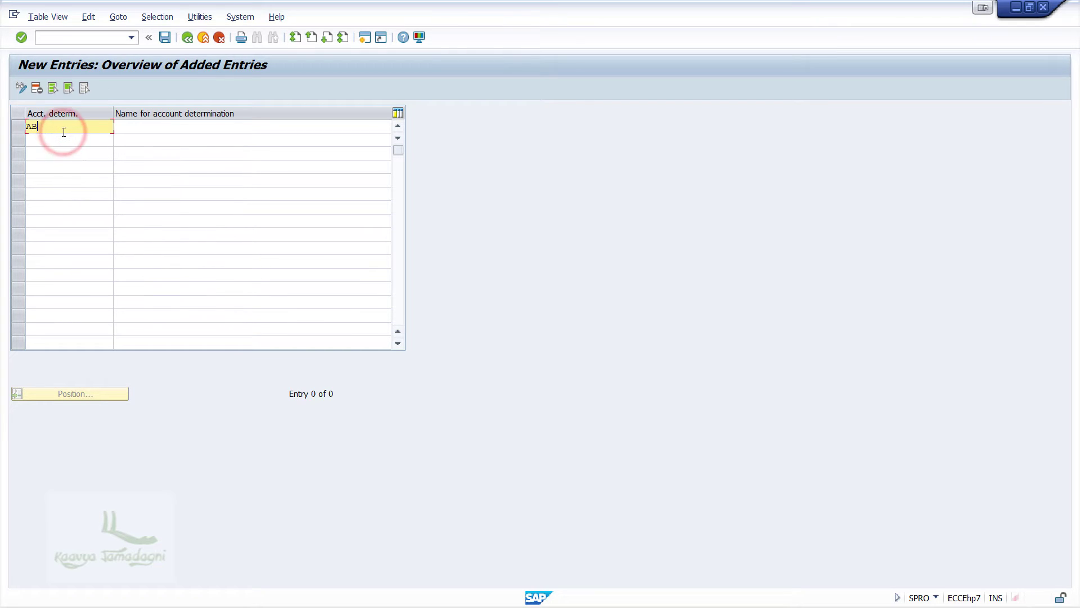
{"action": "type", "text": "CCV"}
{"action": "key", "text": "Tab"}
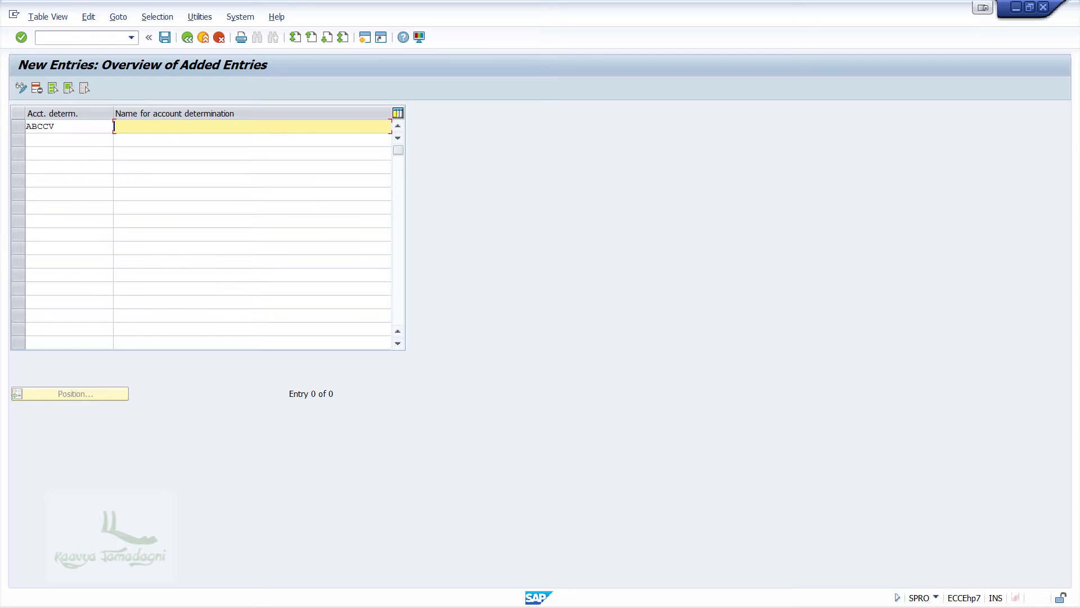
{"action": "left_click", "coordinate": [203, 128]}
{"action": "type", "text": "ABCC- Vehicles AD"}
{"action": "key", "text": "ctrl+s"}
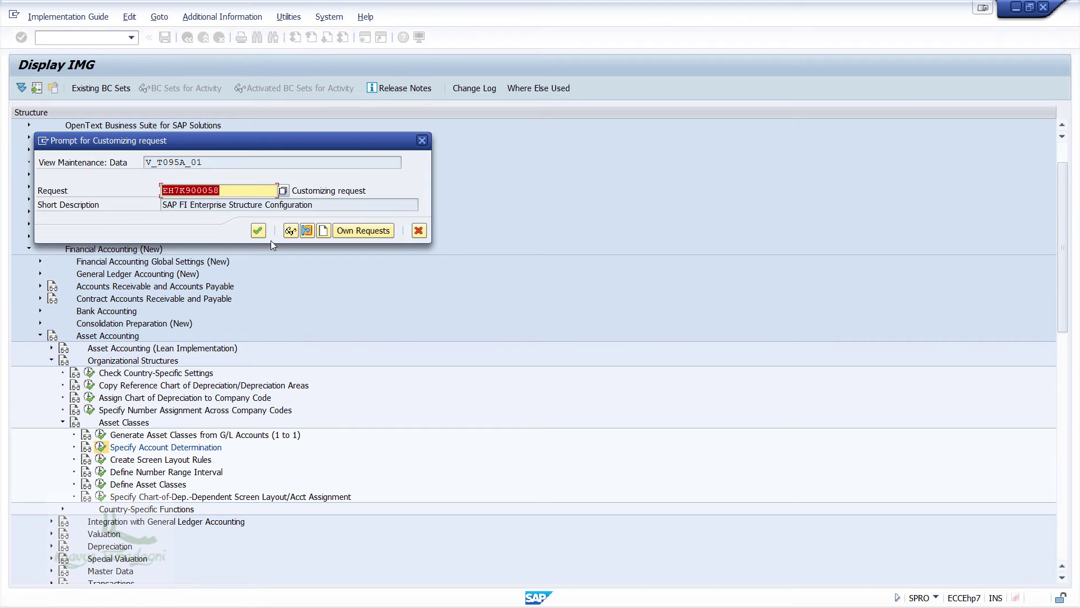
{"action": "left_click", "coordinate": [262, 230]}
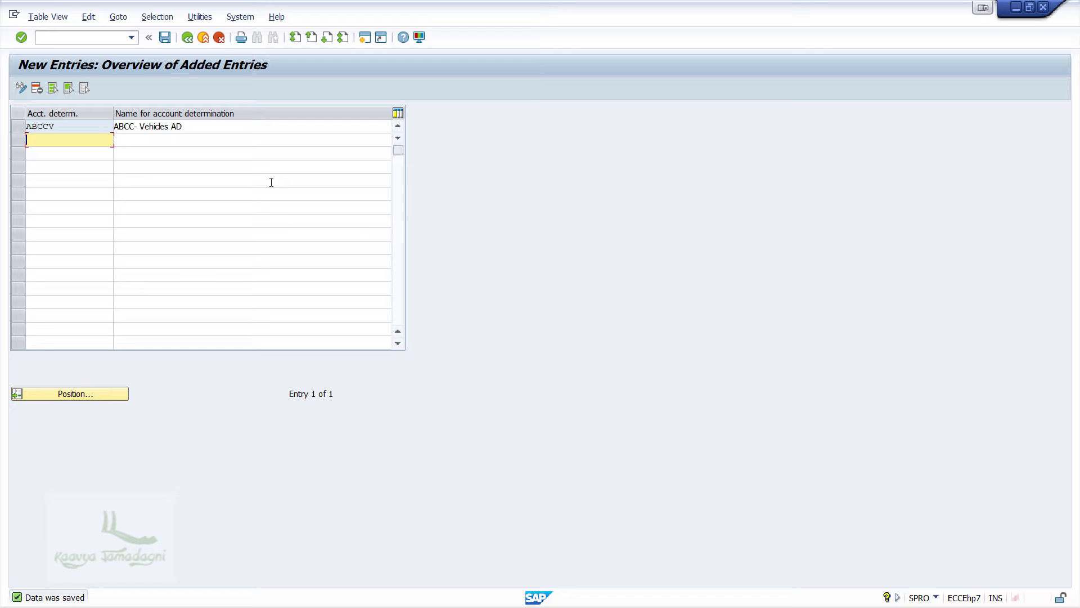
{"action": "left_click", "coordinate": [187, 38]}
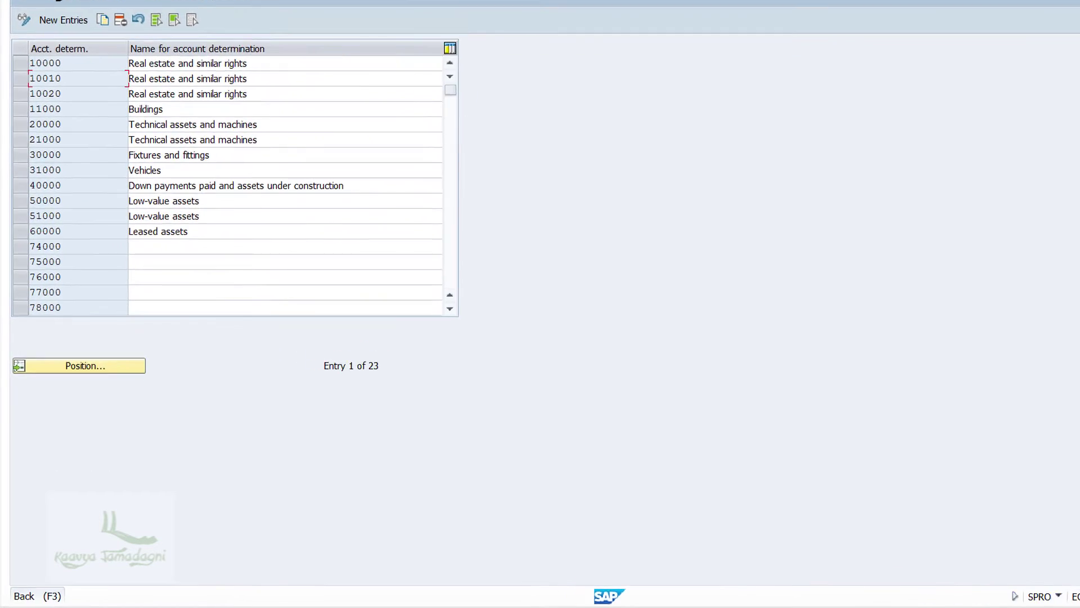
- Return to the IMG tree and run Create Screen Layout Rules under Asset Classes
{"action": "key", "text": "F3"}
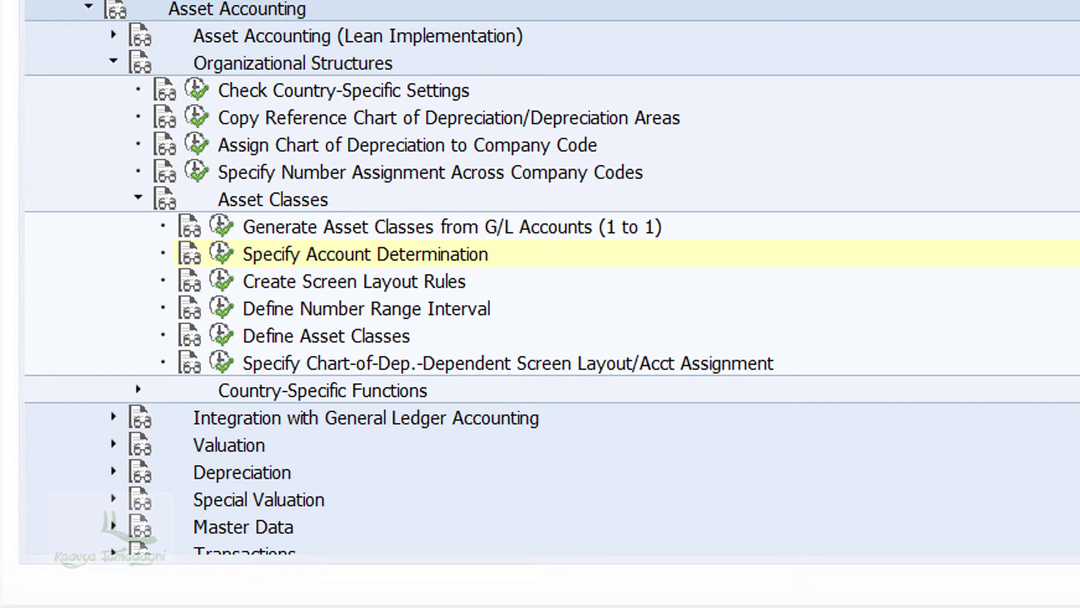
{"action": "left_click", "coordinate": [224, 281]}
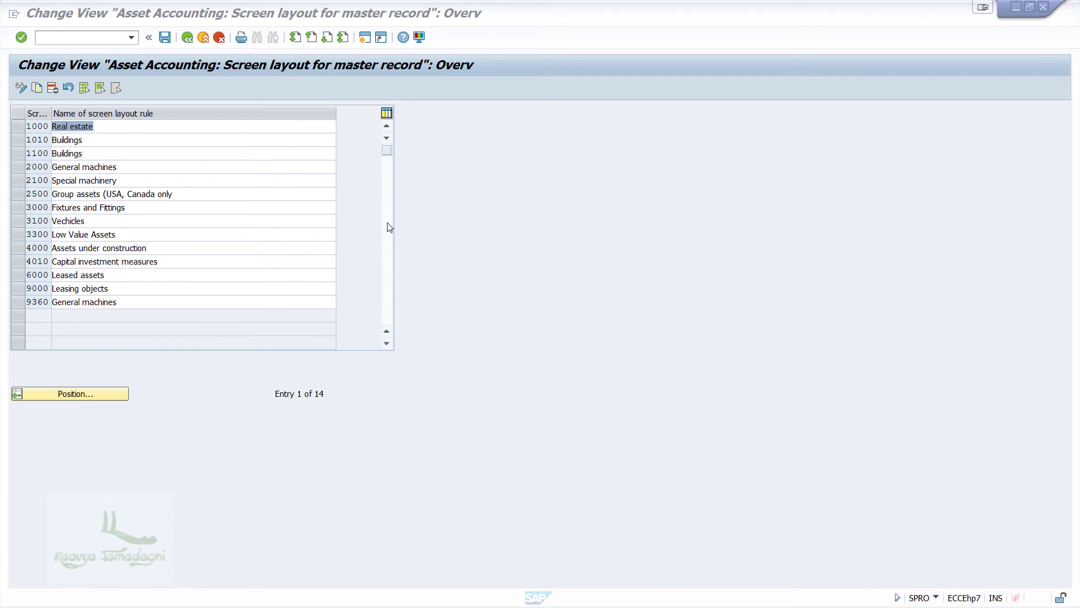
- Copy the Real estate rule into new layout rule ABCC 'ABCC - Vehicles' and save it
{"action": "left_click", "coordinate": [17, 125]}
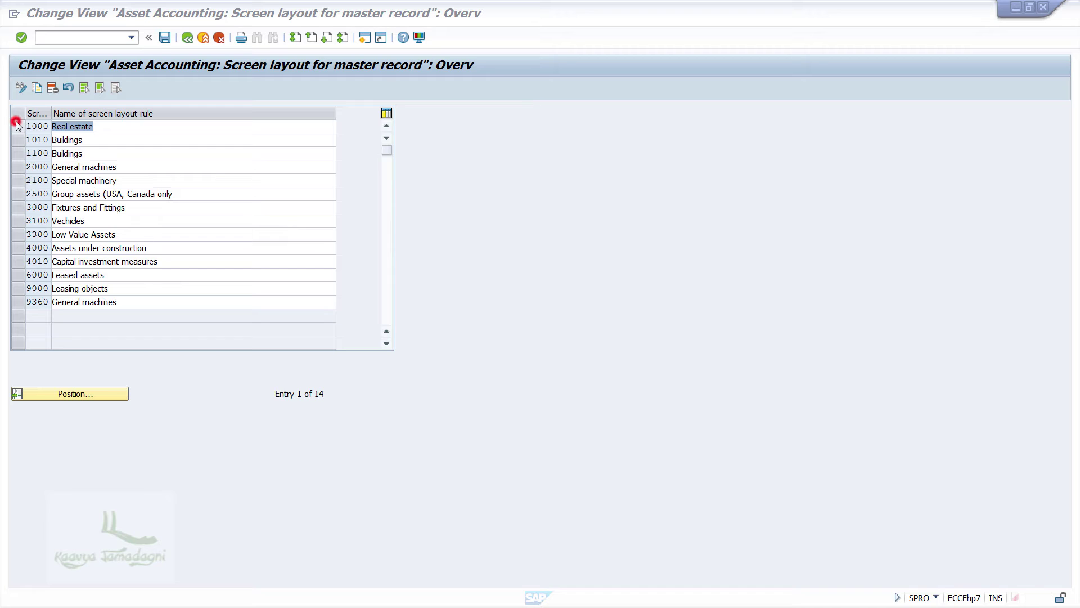
{"action": "left_click", "coordinate": [36, 88]}
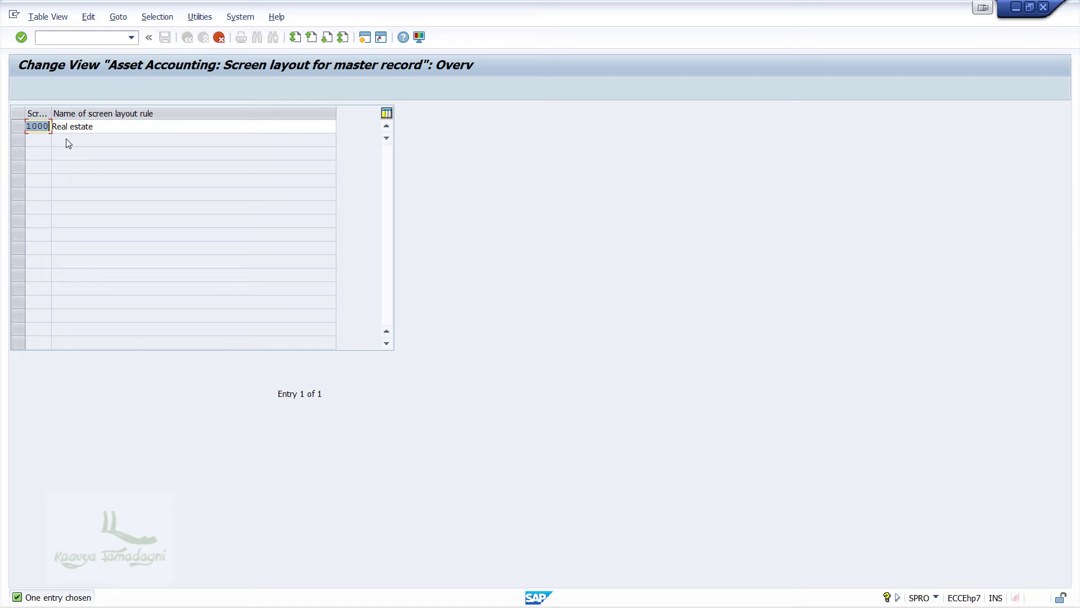
{"action": "type", "text": "ABCC"}
{"action": "key", "text": "Tab"}
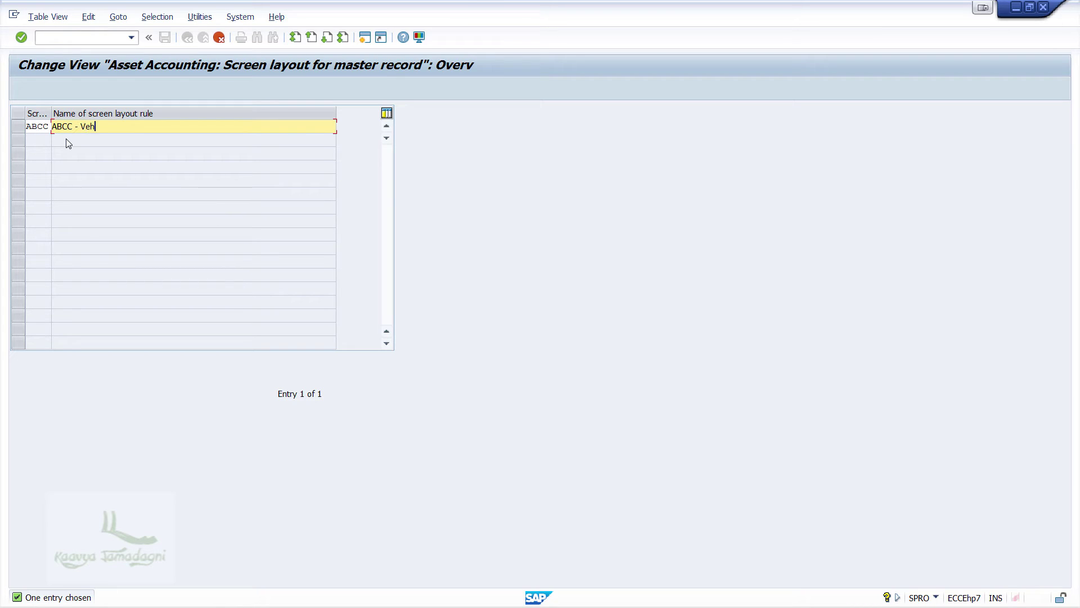
{"action": "type", "text": "ABCC - Vehicles"}
{"action": "key", "text": "Return"}
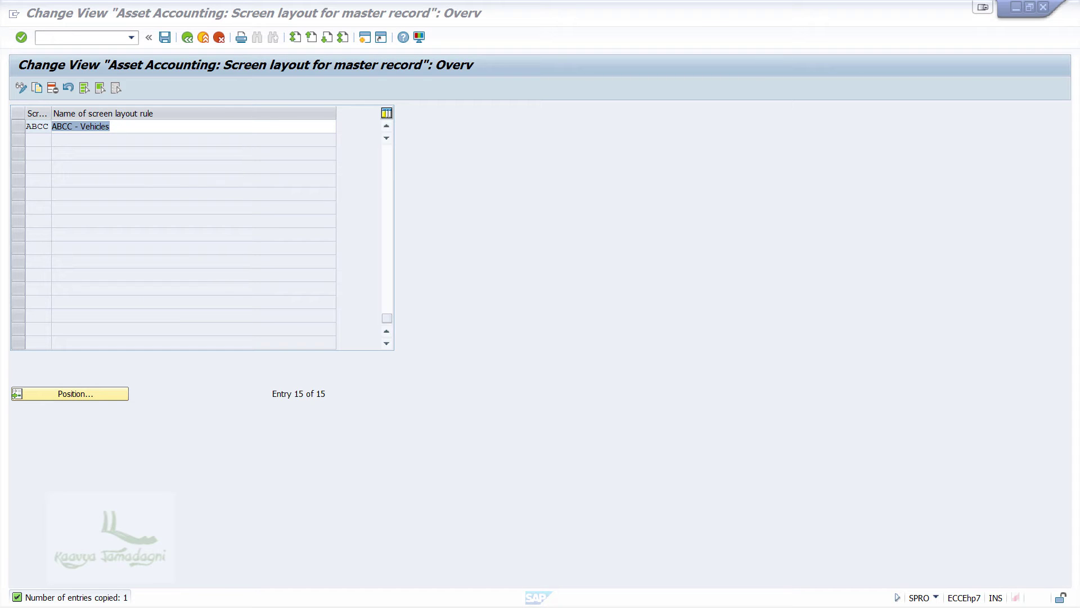
{"action": "left_click", "coordinate": [165, 37]}
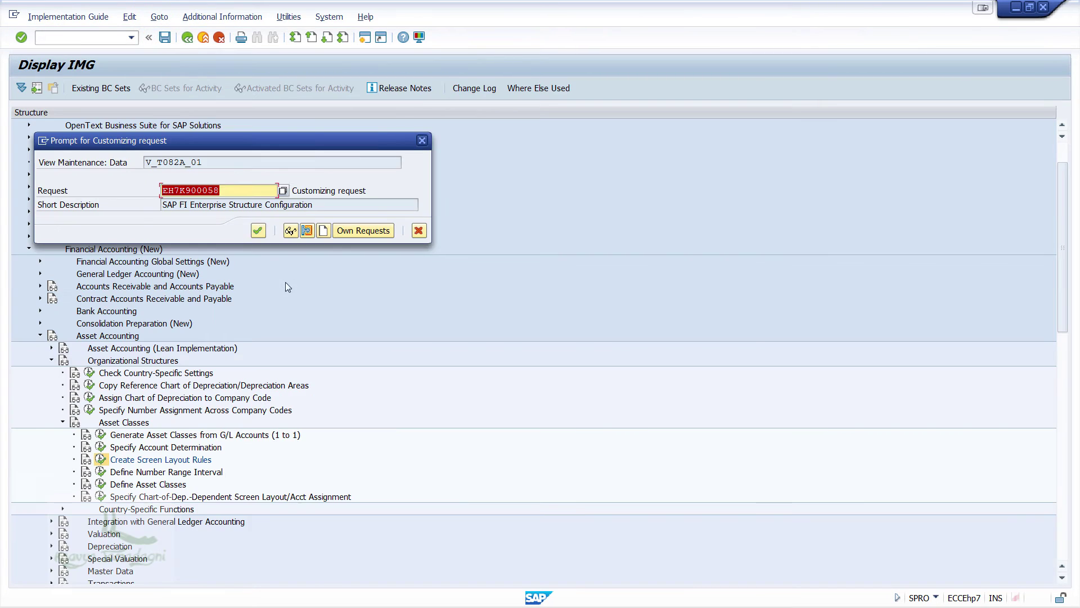
{"action": "left_click", "coordinate": [258, 228]}
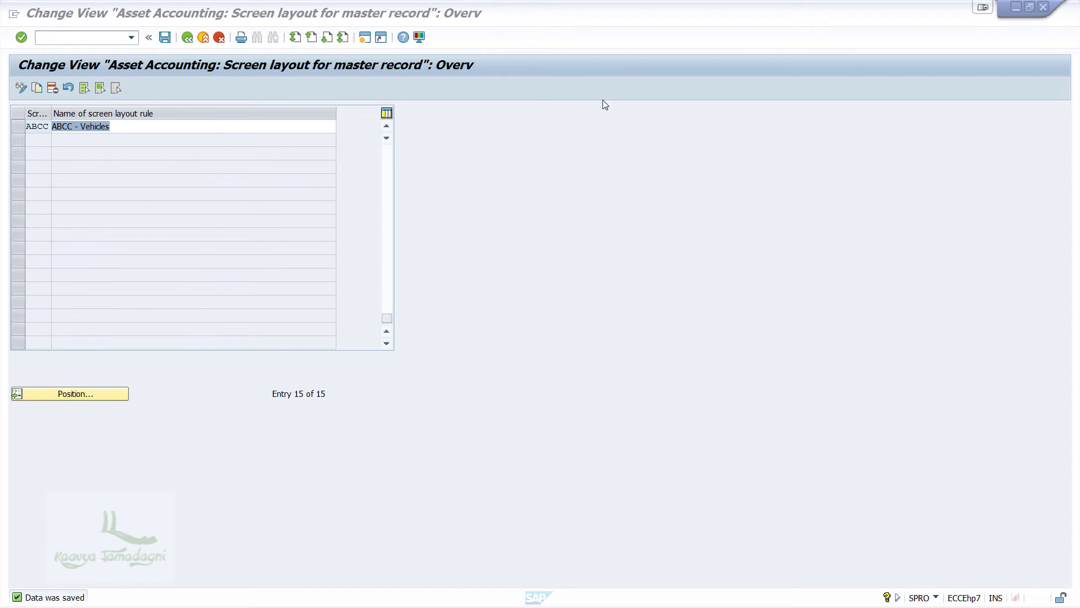
- Return to the IMG tree and run Define Number Range Interval under Asset Classes
{"action": "left_click", "coordinate": [186, 38]}
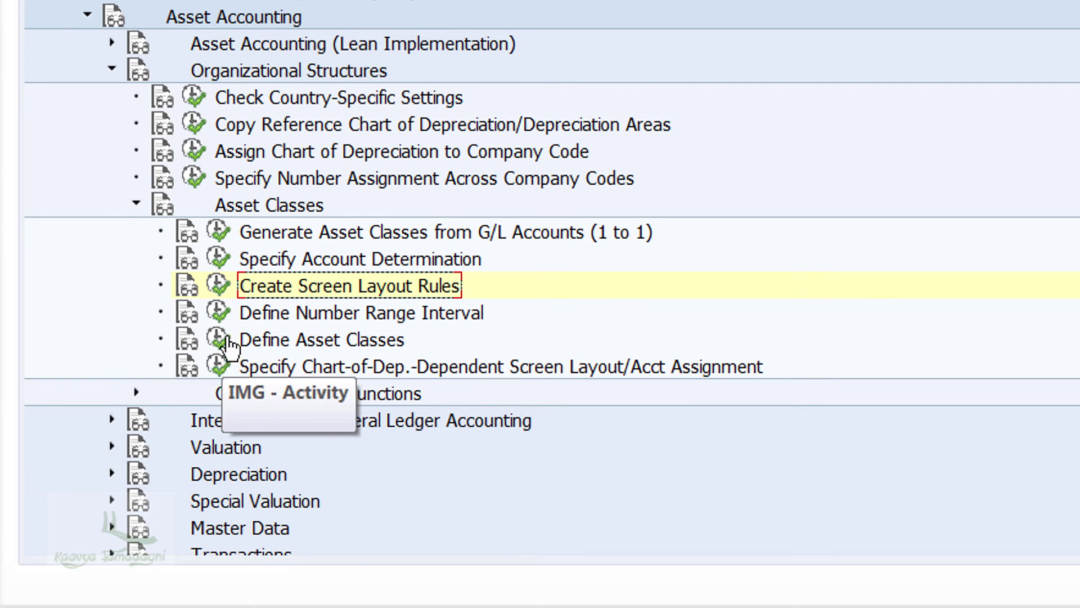
{"action": "left_click", "coordinate": [218, 313]}
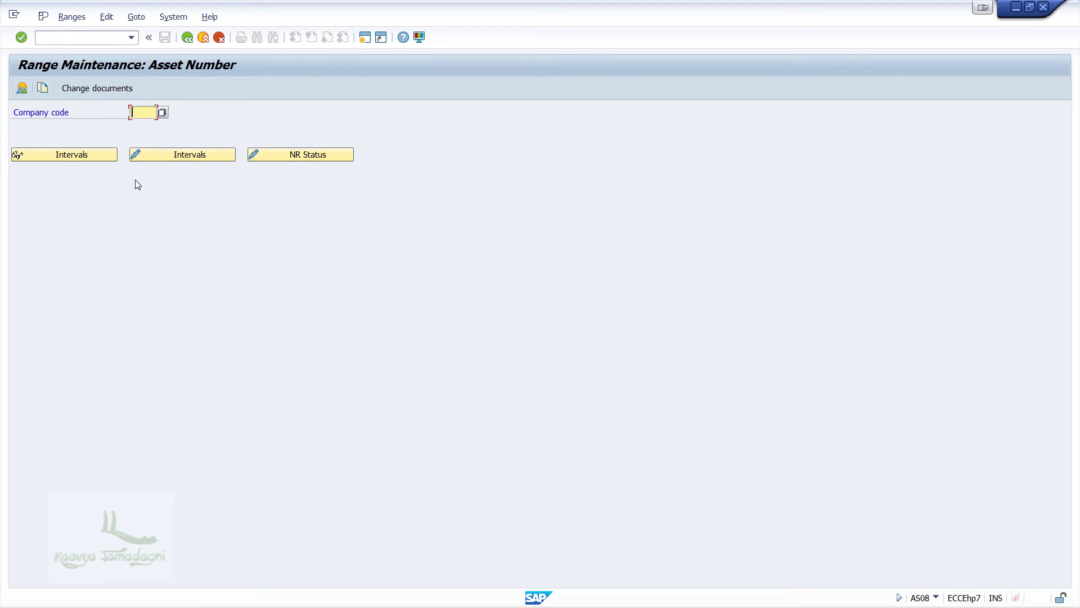
- For company code ABCC, add number range interval 01 from 3000 to 3999
{"action": "type", "text": "ABCC"}
{"action": "left_click", "coordinate": [163, 151]}
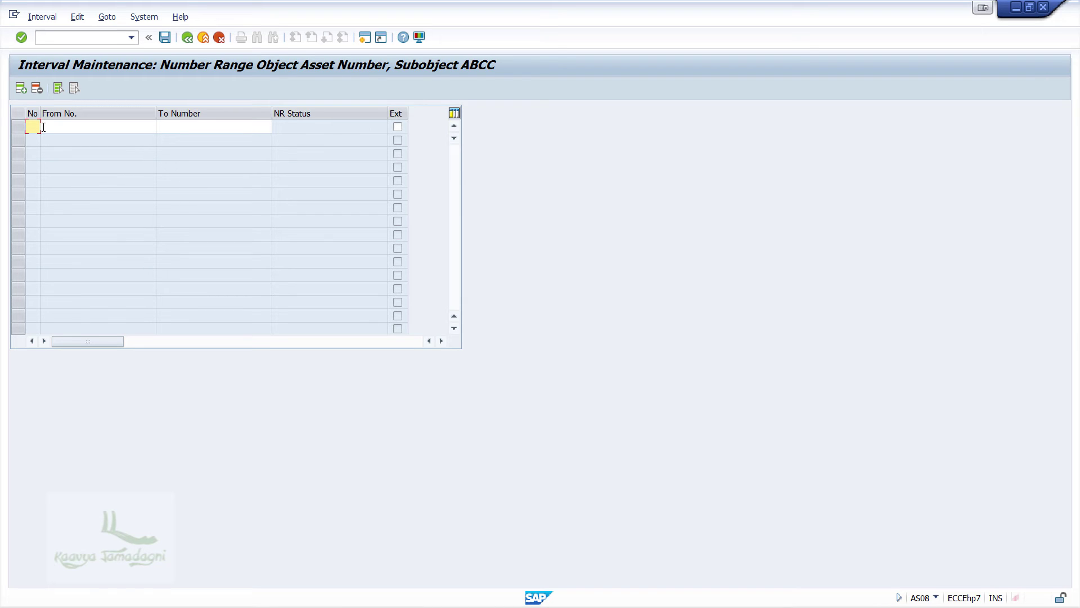
{"action": "type", "text": "01"}
{"action": "key", "text": "Tab"}
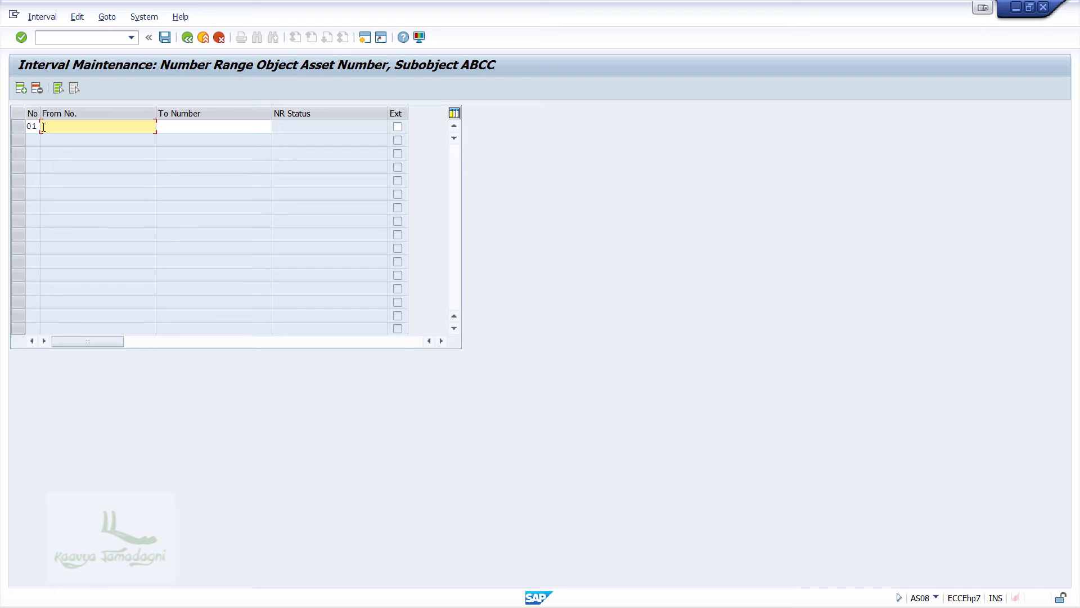
{"action": "type", "text": "1000"}
{"action": "key", "text": "Tab"}
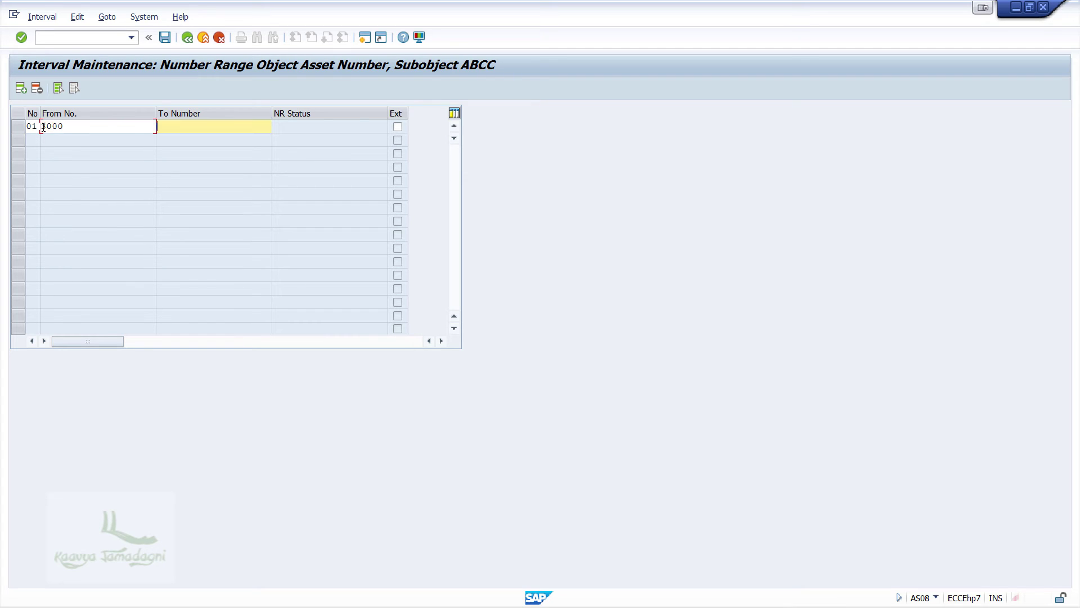
{"action": "type", "text": "3999"}
- Save the interval, acknowledge the transport notice, and return to range maintenance
{"action": "left_click", "coordinate": [165, 38]}
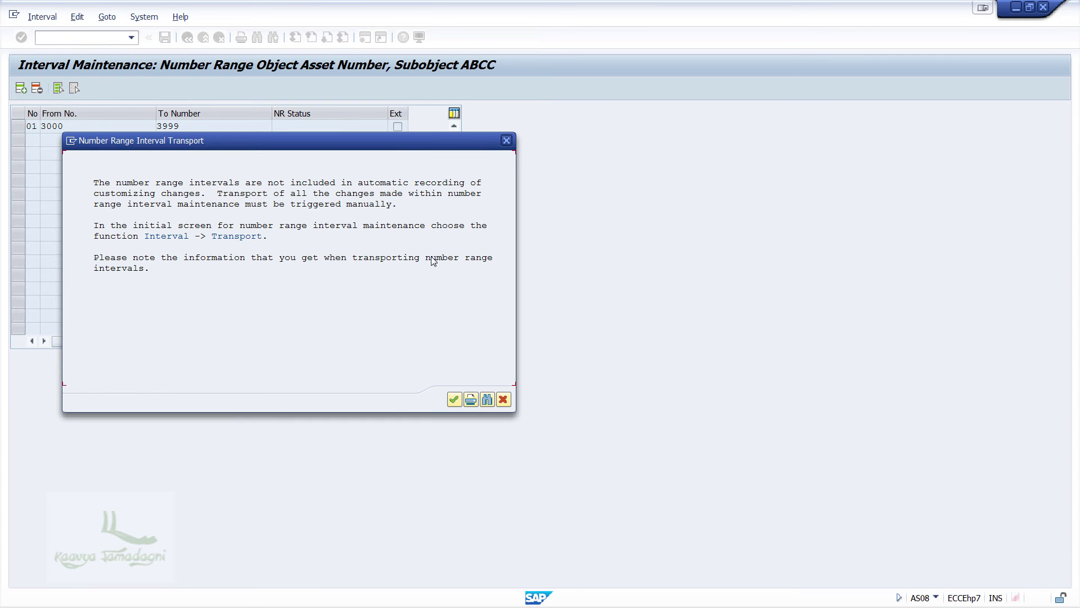
{"action": "left_click", "coordinate": [454, 399]}
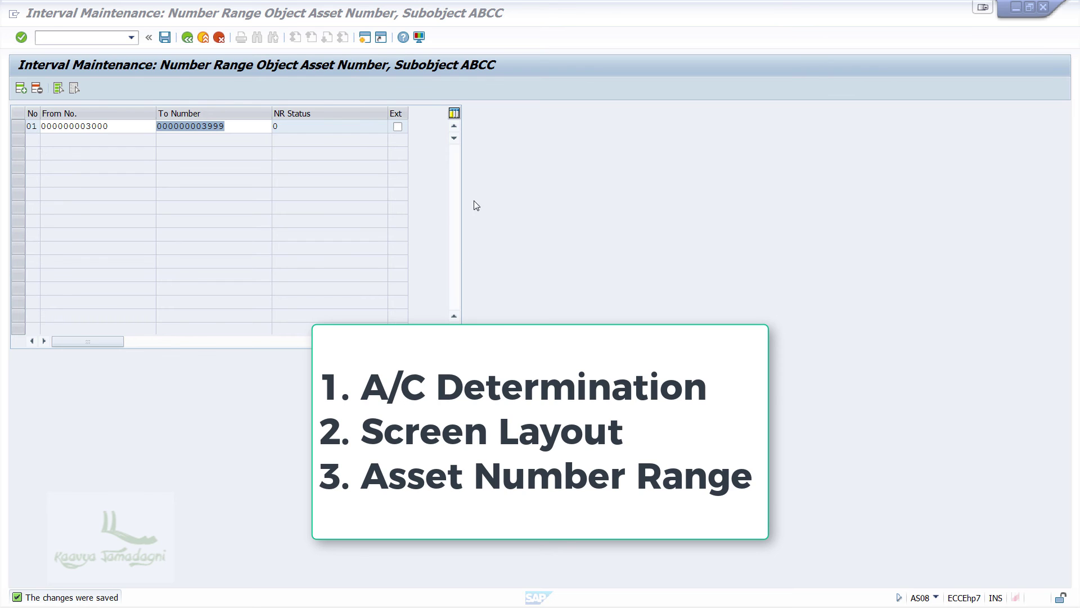
{"action": "left_click", "coordinate": [187, 38]}
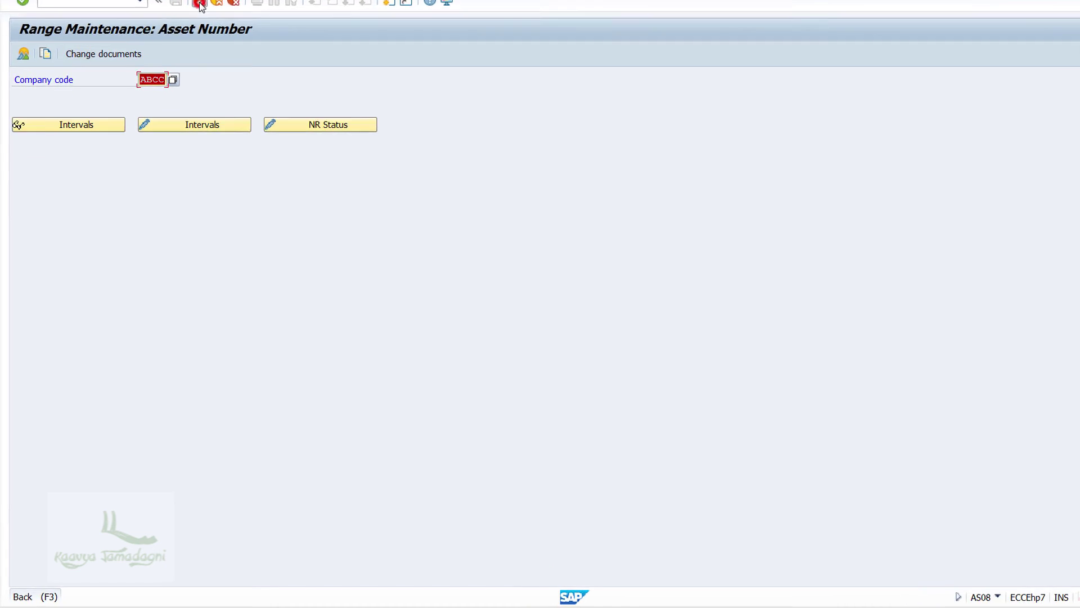
- In Define Asset Classes, add new class ABCCV with description 'ABCC - Vehicles'
{"action": "left_click", "coordinate": [187, 38]}
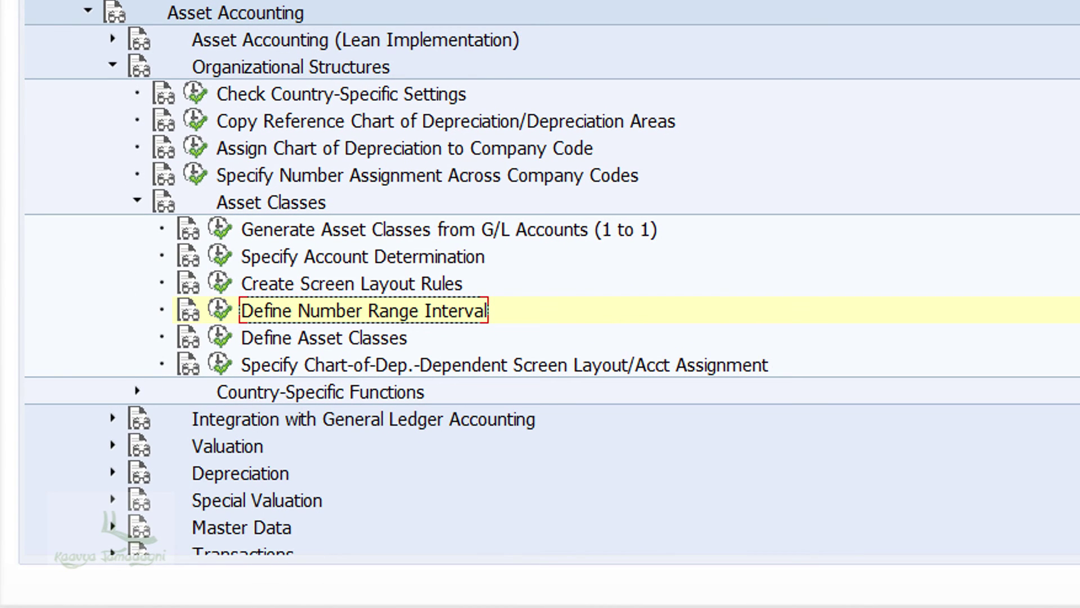
{"action": "left_click", "coordinate": [221, 336]}
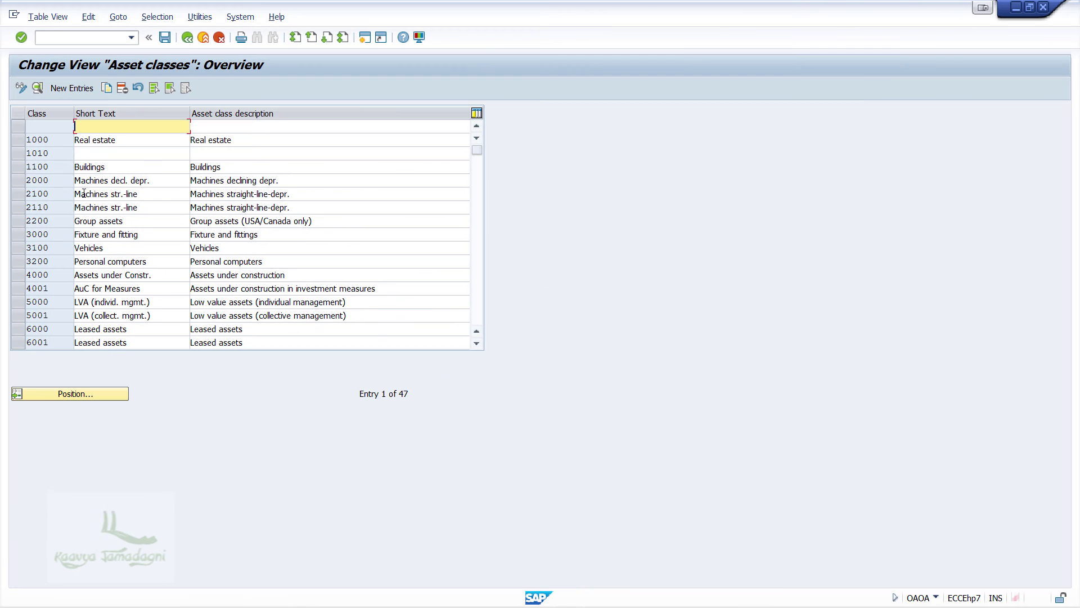
{"action": "left_click", "coordinate": [88, 90]}
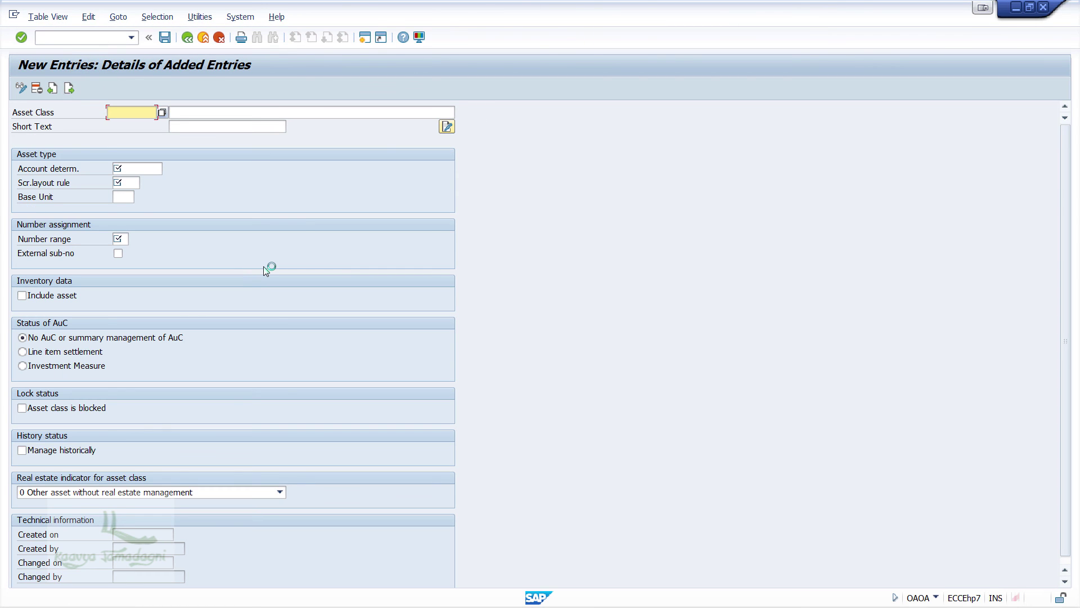
{"action": "type", "text": "ABCCV"}
{"action": "key", "text": "Tab"}
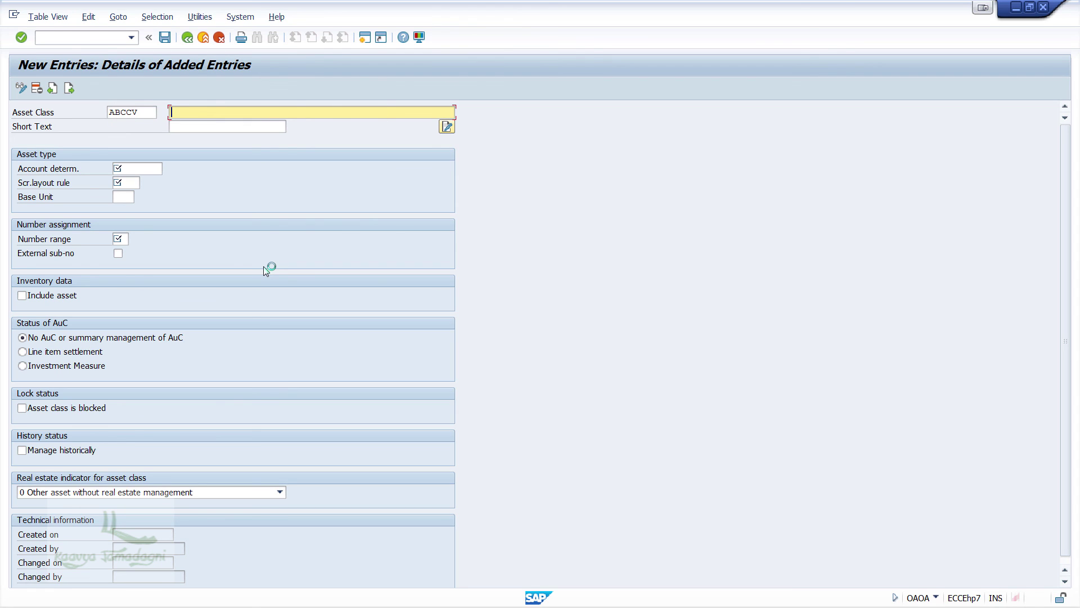
{"action": "type", "text": "ABCC - Vebi"}
{"action": "key", "text": "BackSpace"}
{"action": "key", "text": "BackSpace"}
{"action": "type", "text": "hicles"}
- Assign account determination ABCCV, layout rule ABCC and number range 01, then save
{"action": "left_click", "coordinate": [138, 165]}
{"action": "type", "text": "ABC"}
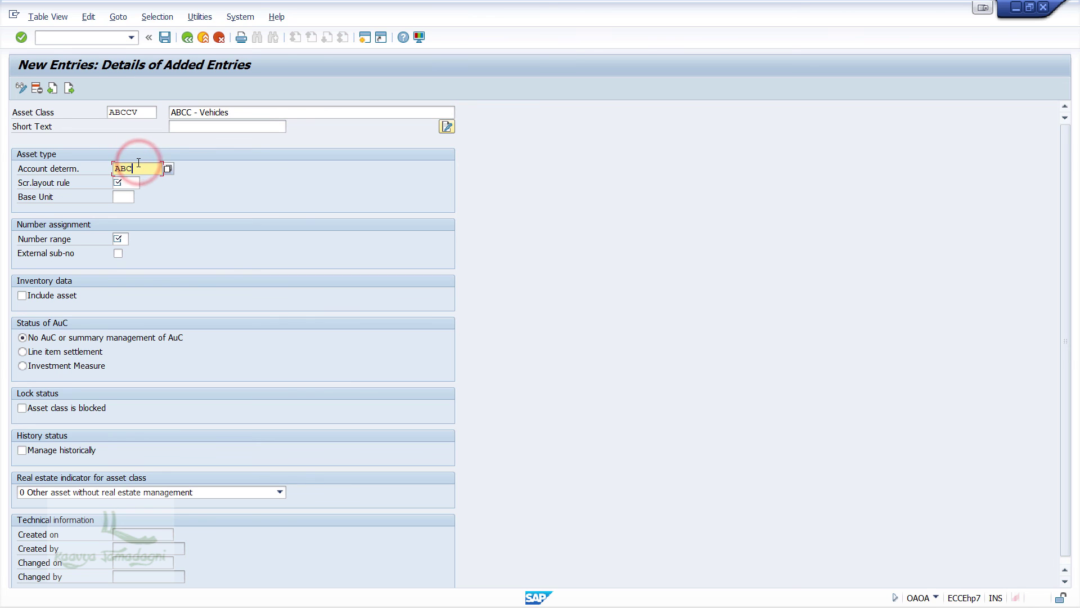
{"action": "type", "text": "CV"}
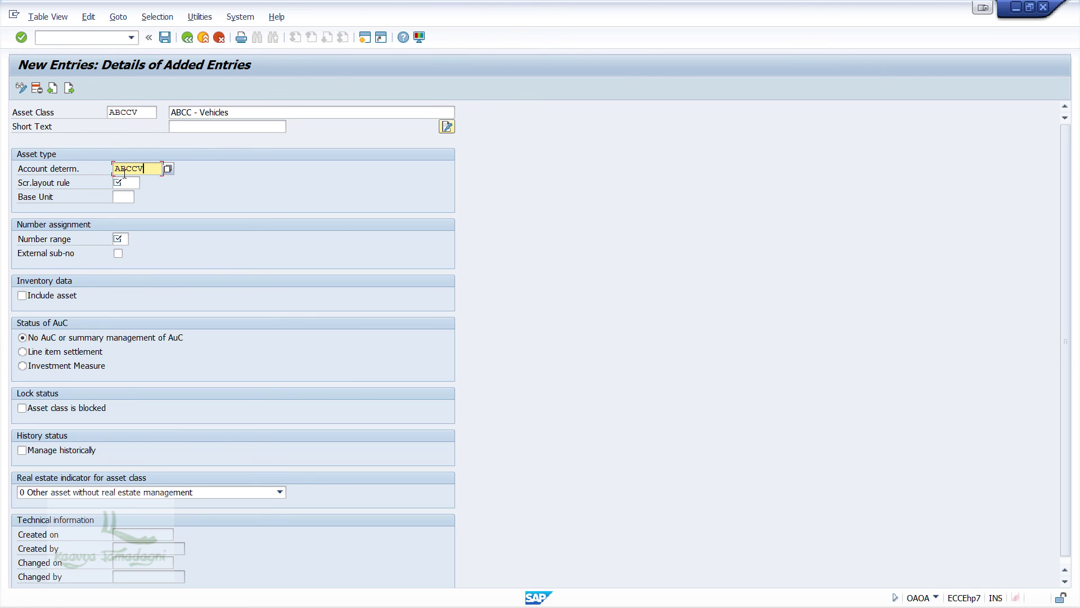
{"action": "left_click", "coordinate": [125, 181]}
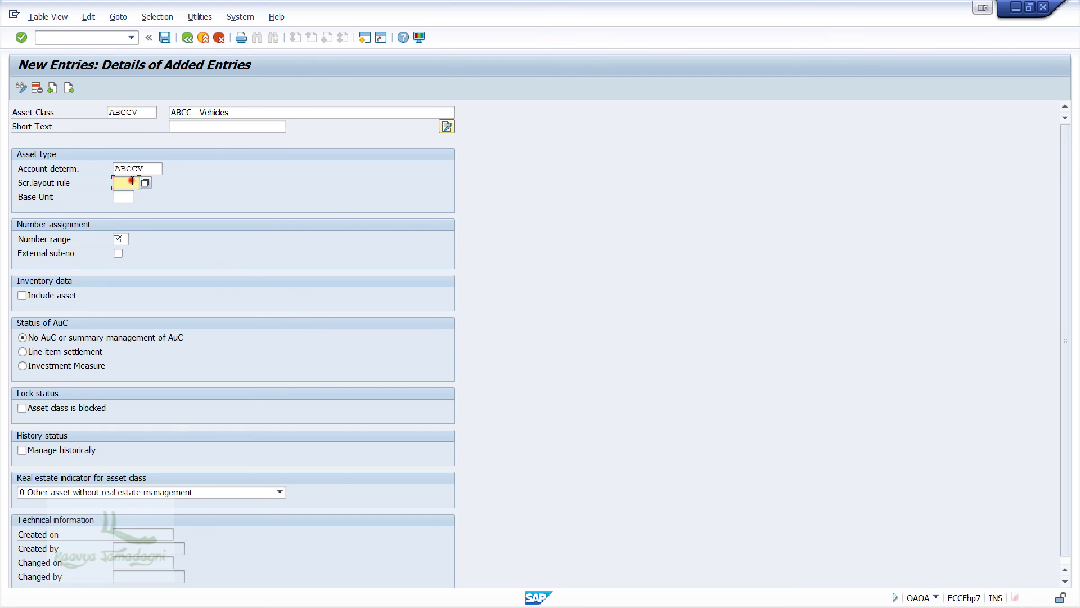
{"action": "type", "text": "ABCC"}
{"action": "key", "text": "Return"}
{"action": "left_click", "coordinate": [120, 240]}
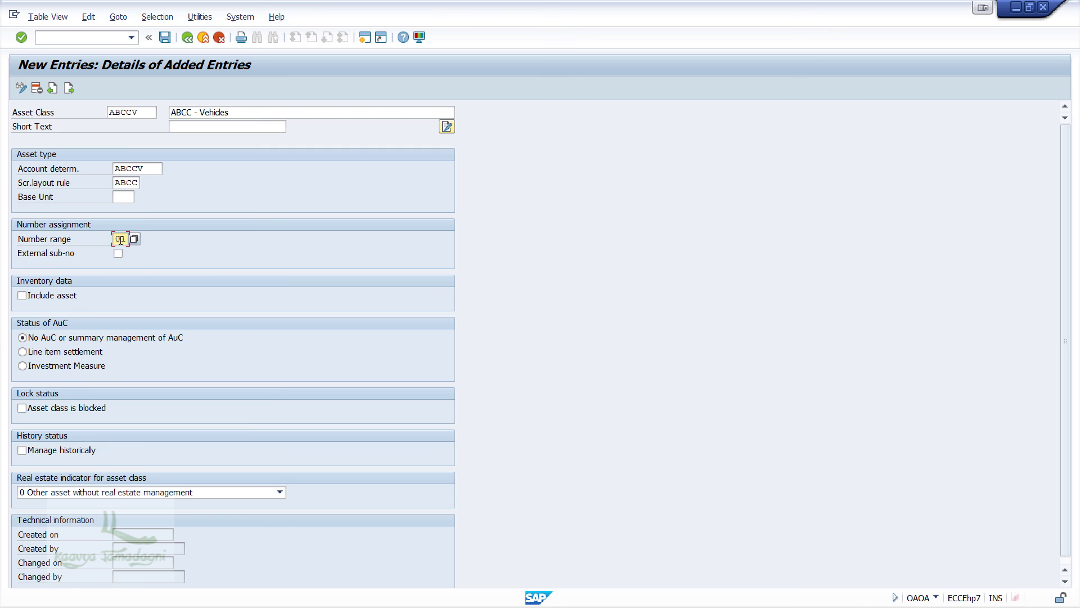
{"action": "key", "text": "Return"}
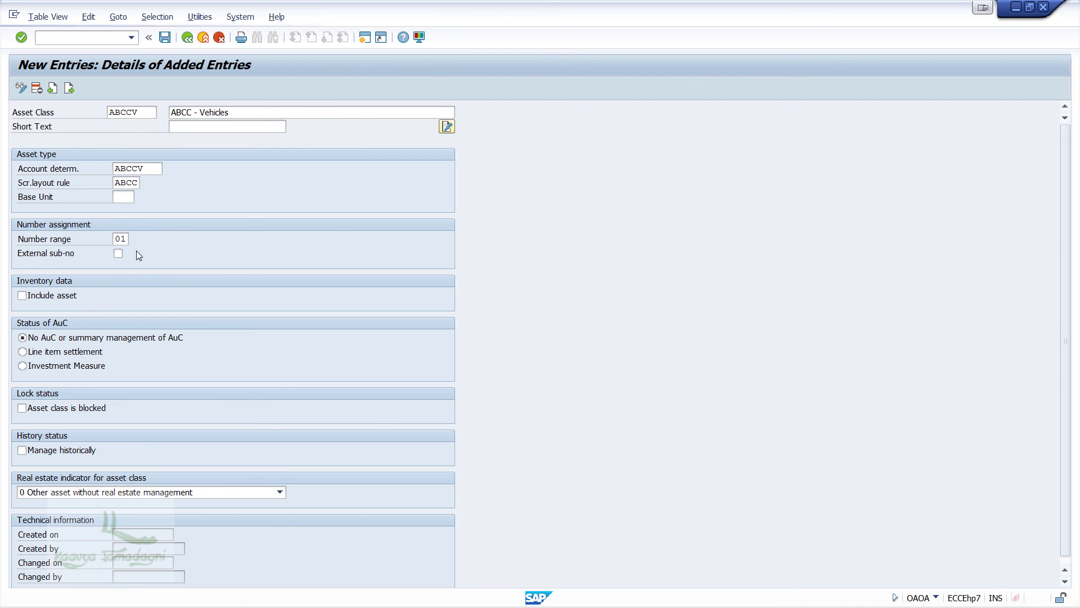
{"action": "left_click", "coordinate": [165, 37]}
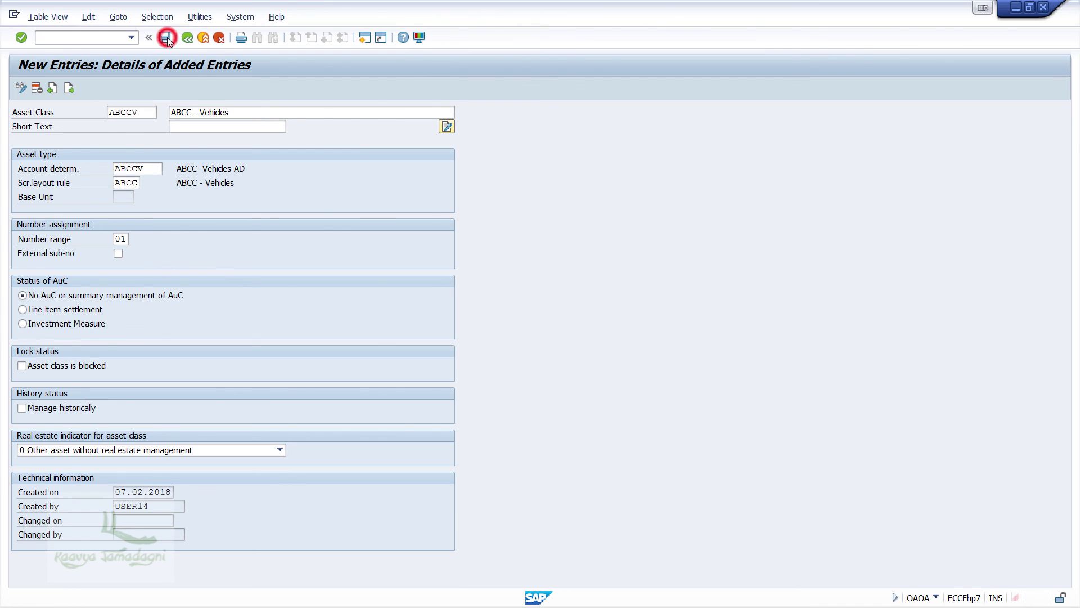